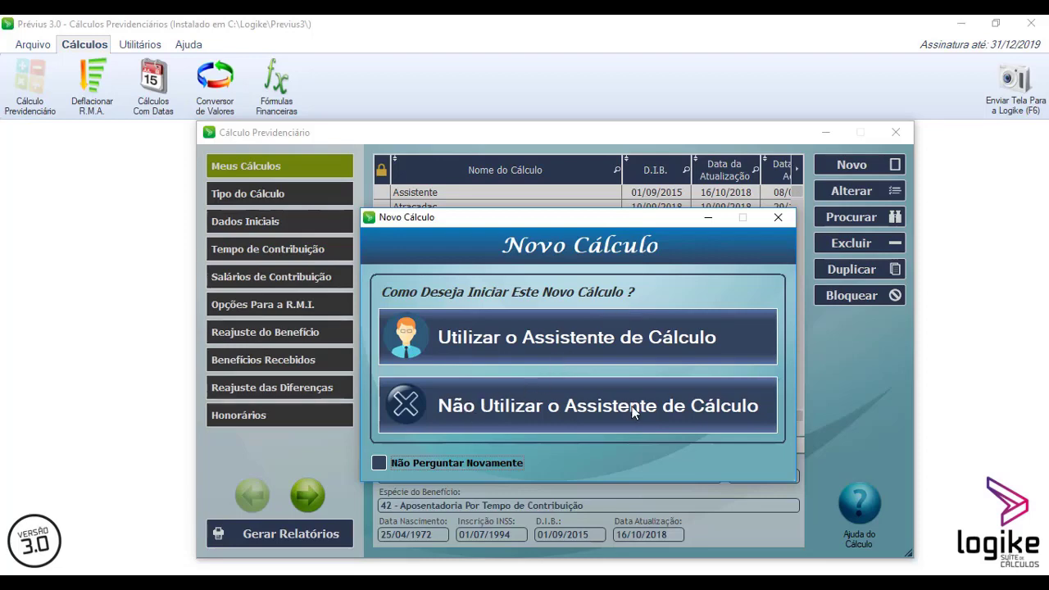
- Start a new calculation with the calculation wizard and name it "Teste de Cálculo"
left_click(563, 338)
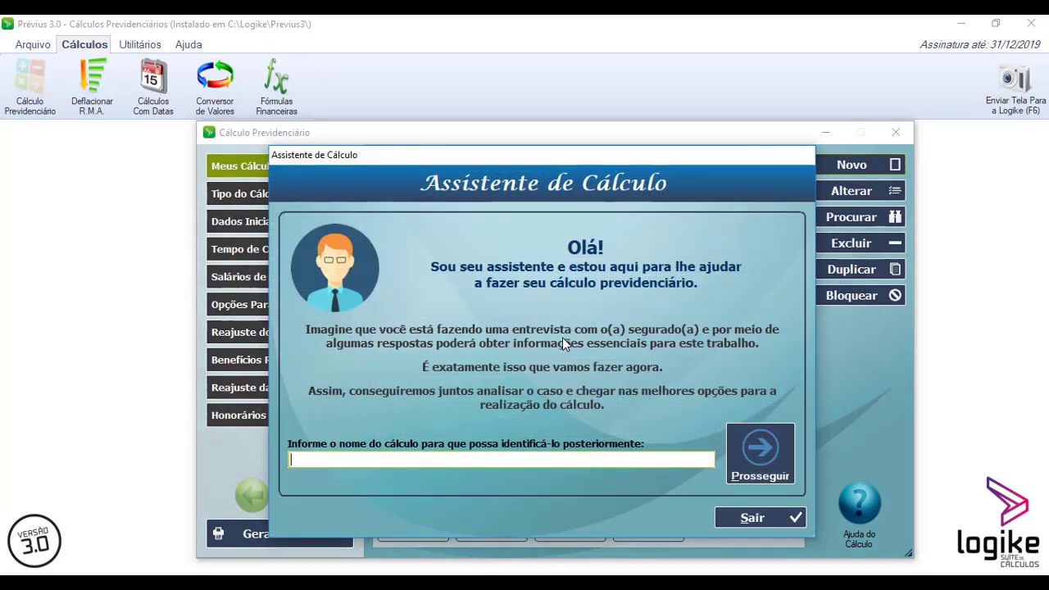
left_click_drag(467, 155, 487, 155)
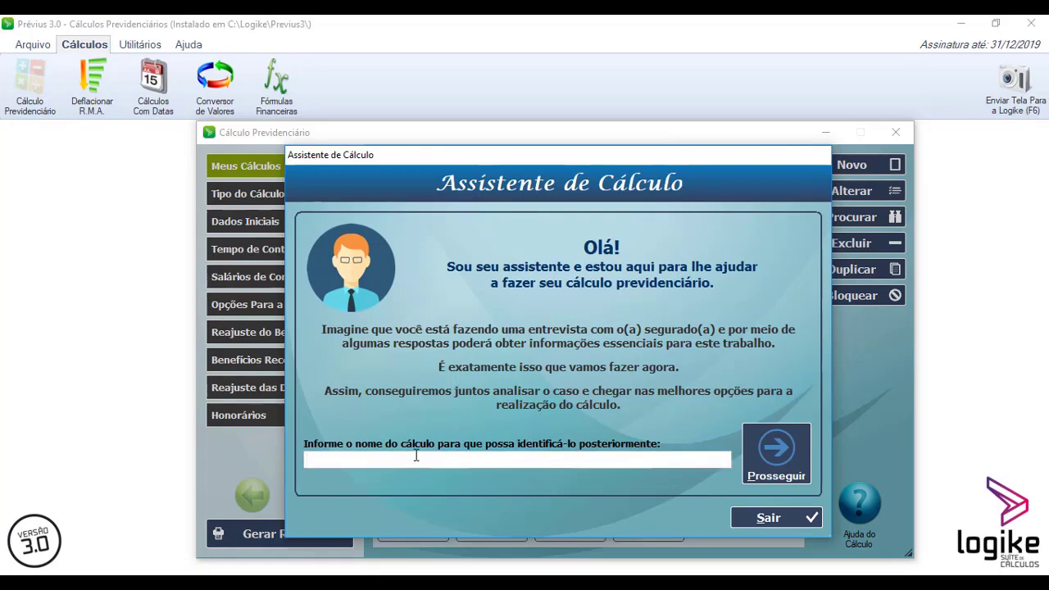
type("Teste de Cálculo")
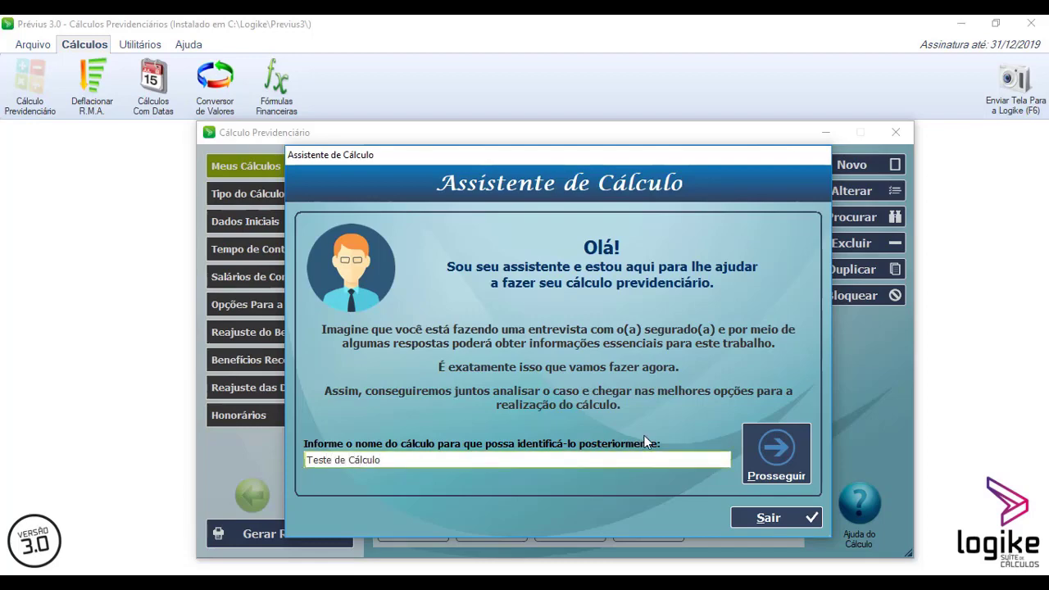
left_click(778, 451)
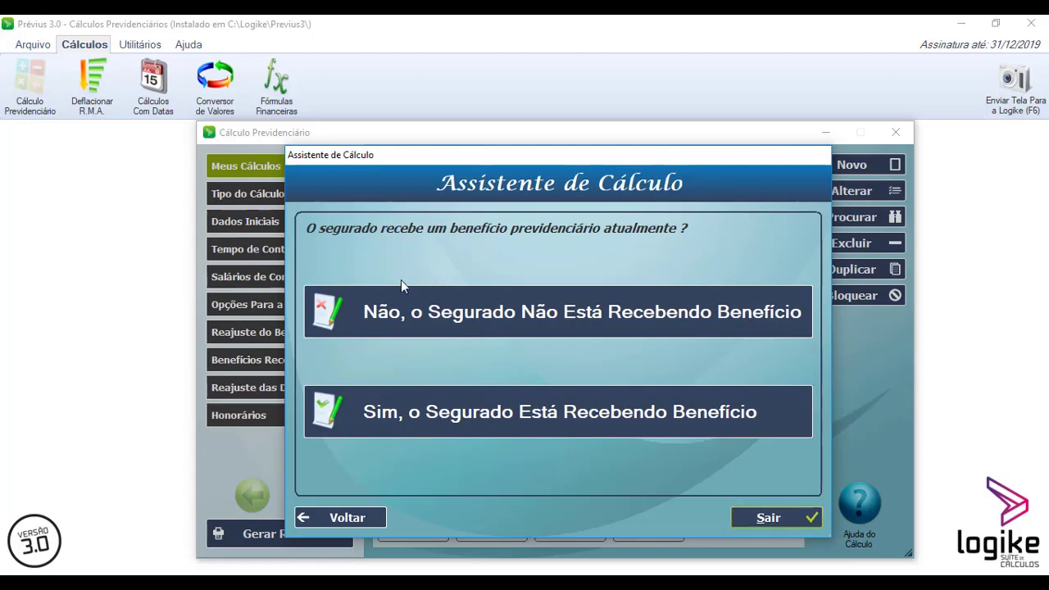
- Answer that the insured is not receiving a benefit and choose to import data from INSS documents
left_click(518, 308)
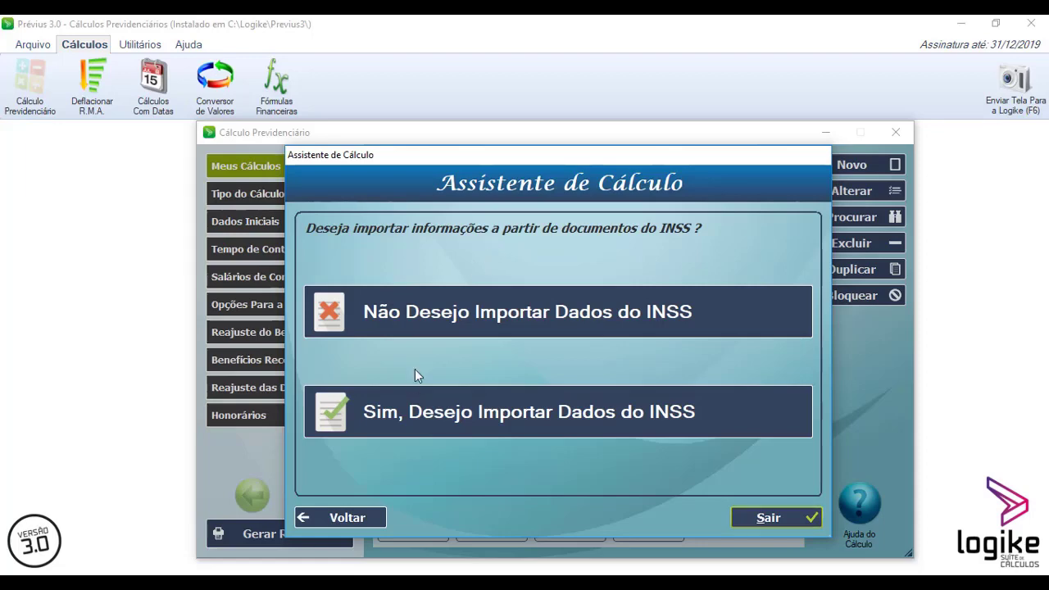
left_click(478, 421)
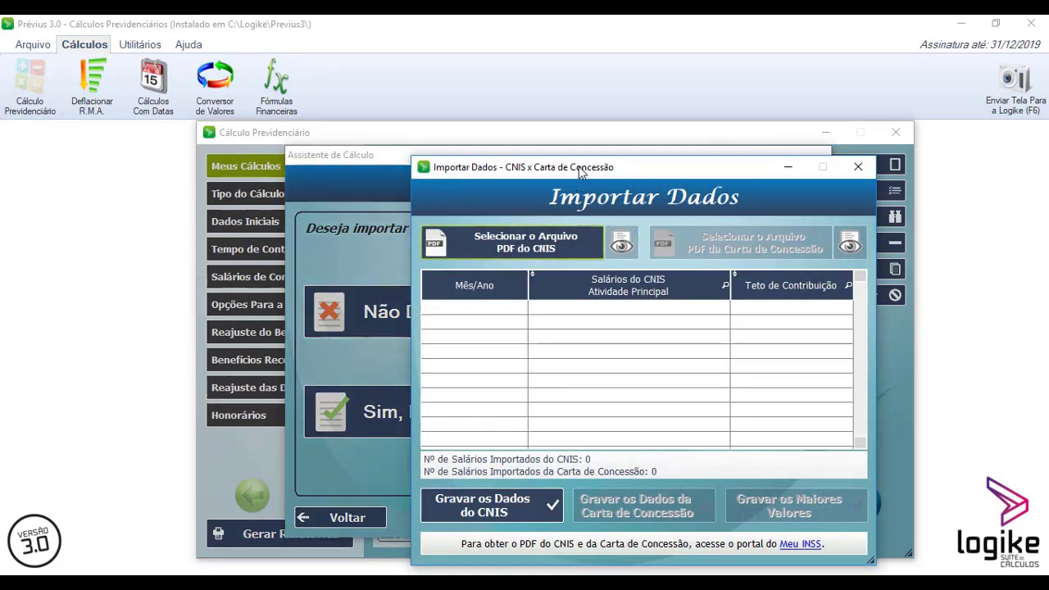
left_click_drag(581, 169, 482, 135)
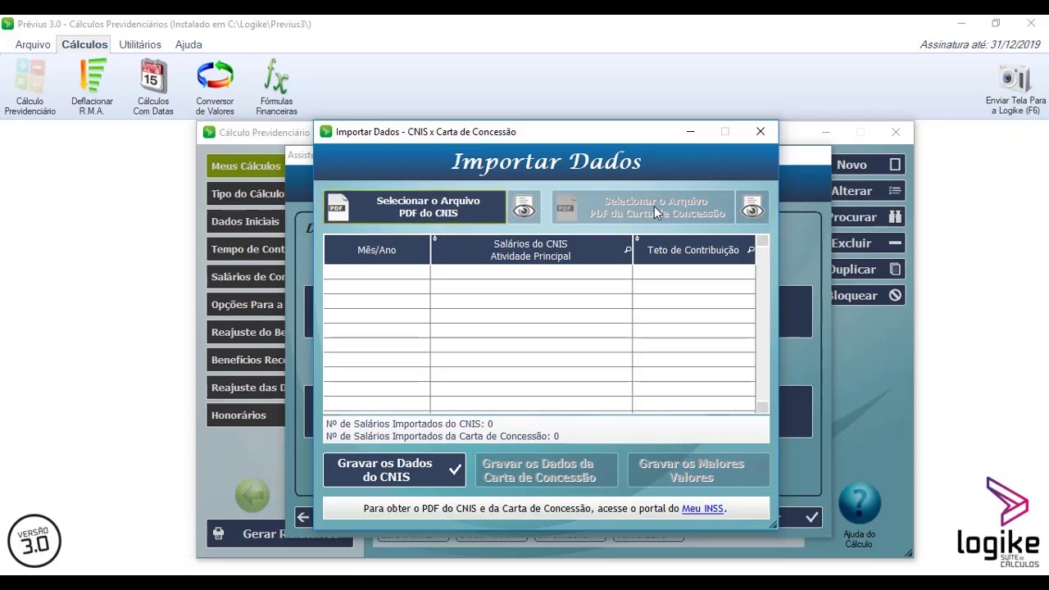
- Load cnis.pdf from the C:\Logike\Docs folder as the CNIS PDF file to import
left_click(464, 214)
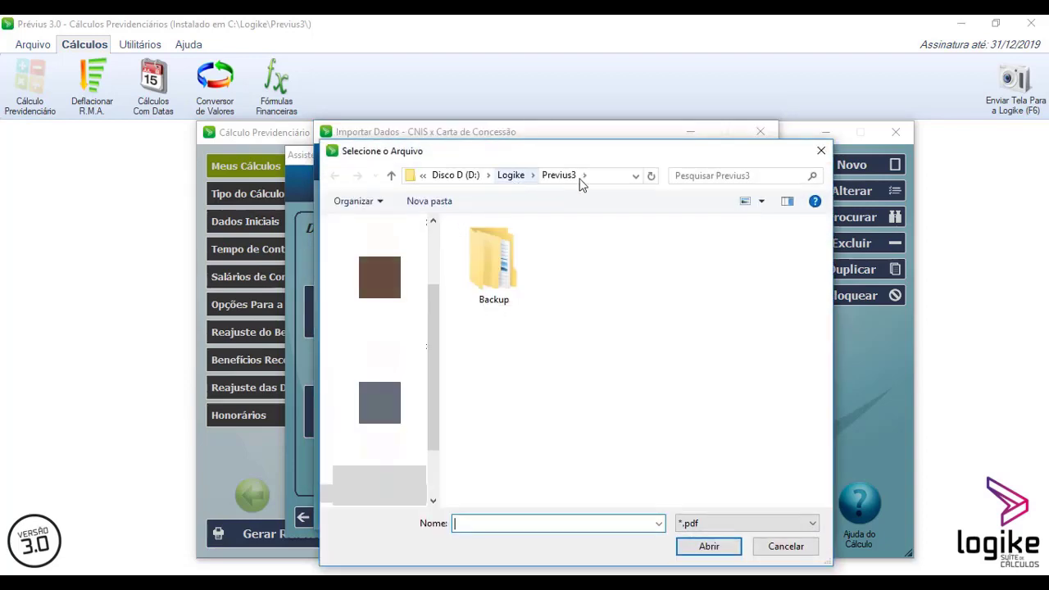
left_click(610, 176)
type("C:\\Logike\\Docs")
key("Return")
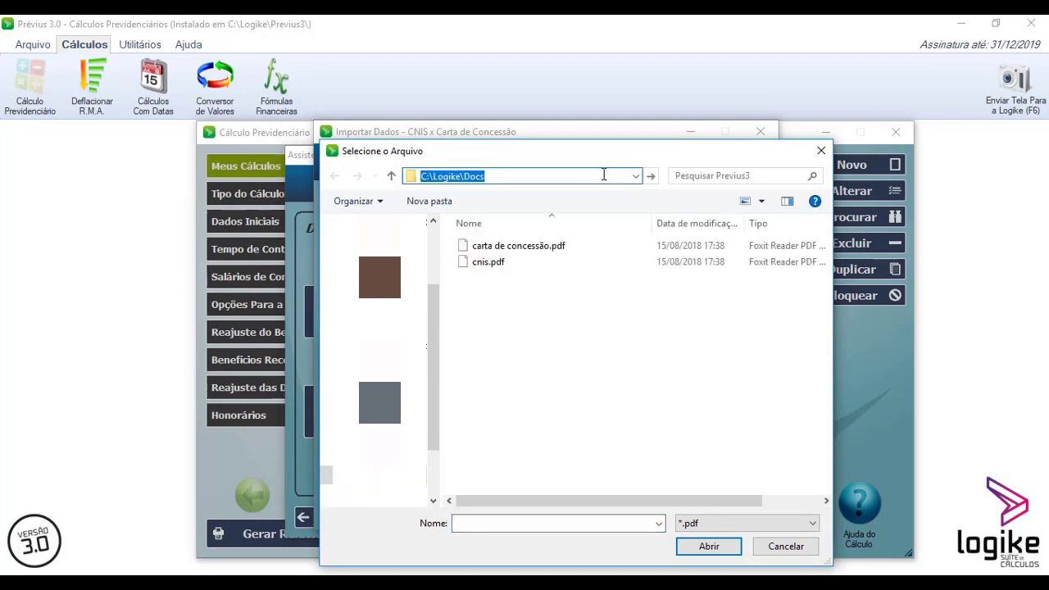
double_click(489, 262)
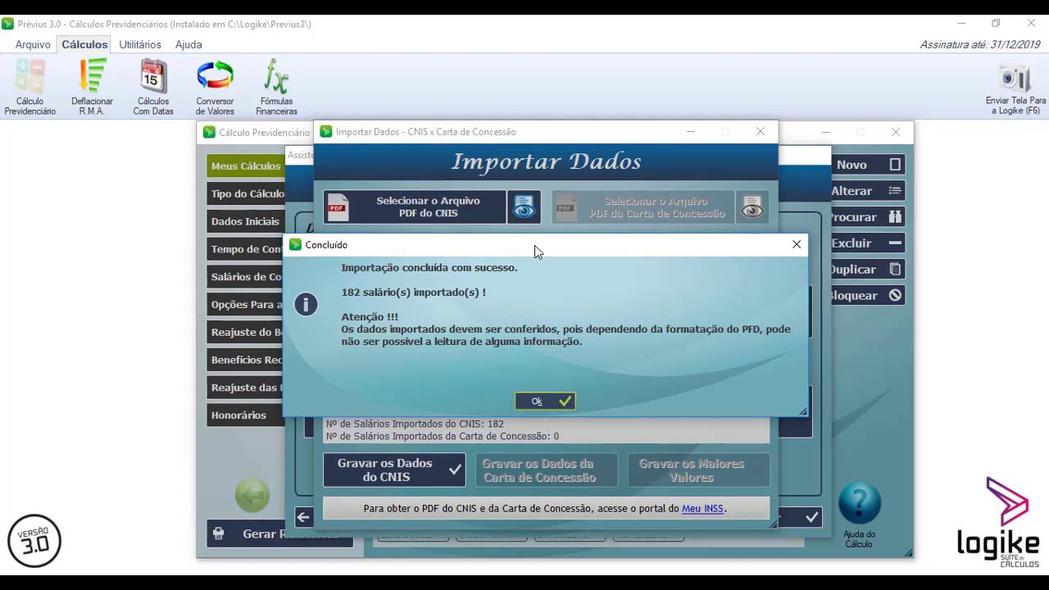
left_click(545, 401)
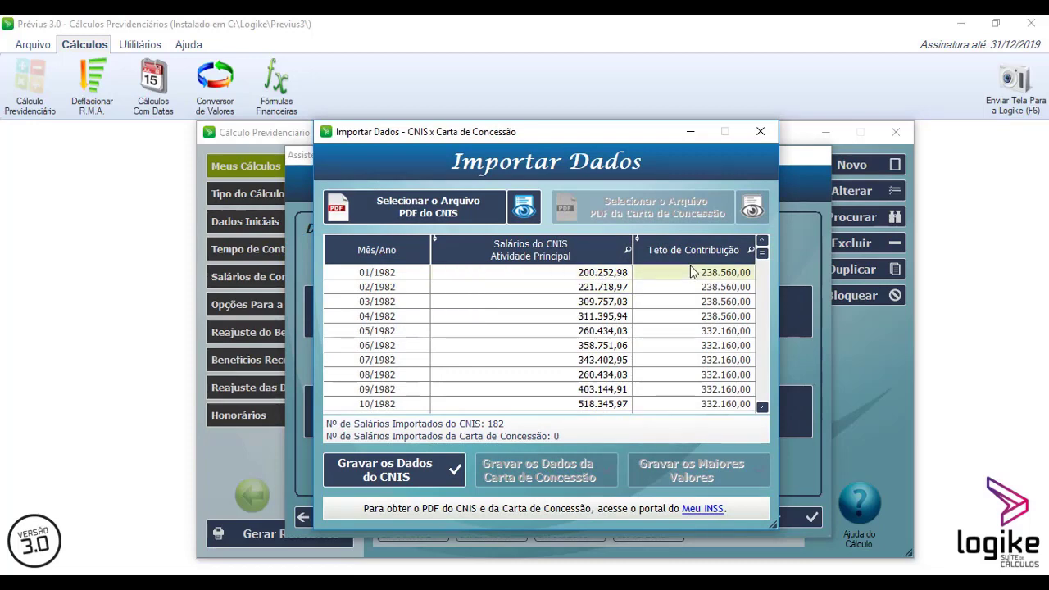
- Save the imported CNIS contribution salaries into the calculation database
scroll(524, 297, "down", 15)
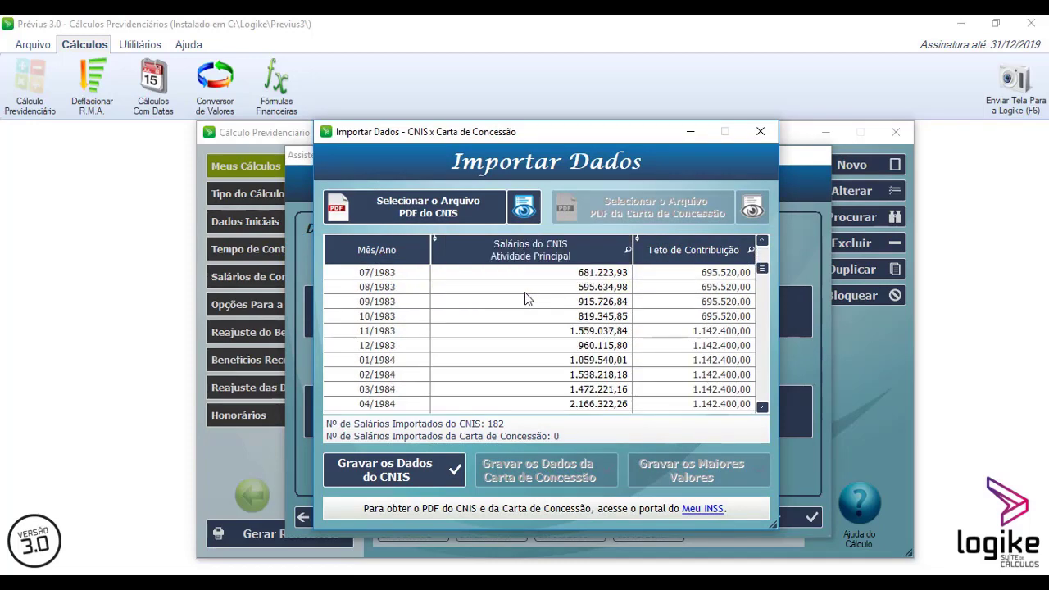
scroll(528, 298, "down", 18)
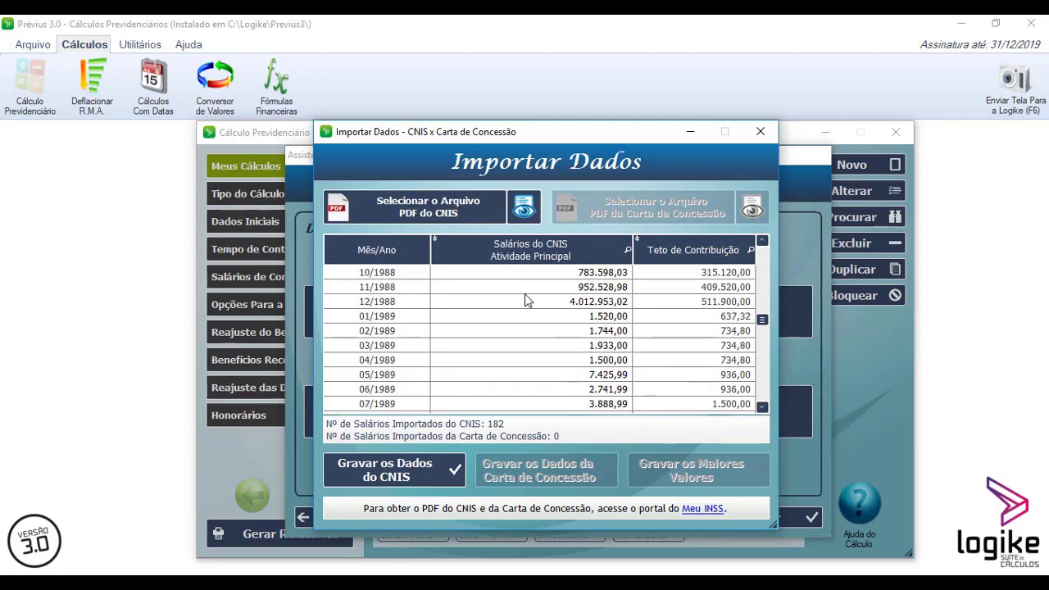
left_click(398, 466)
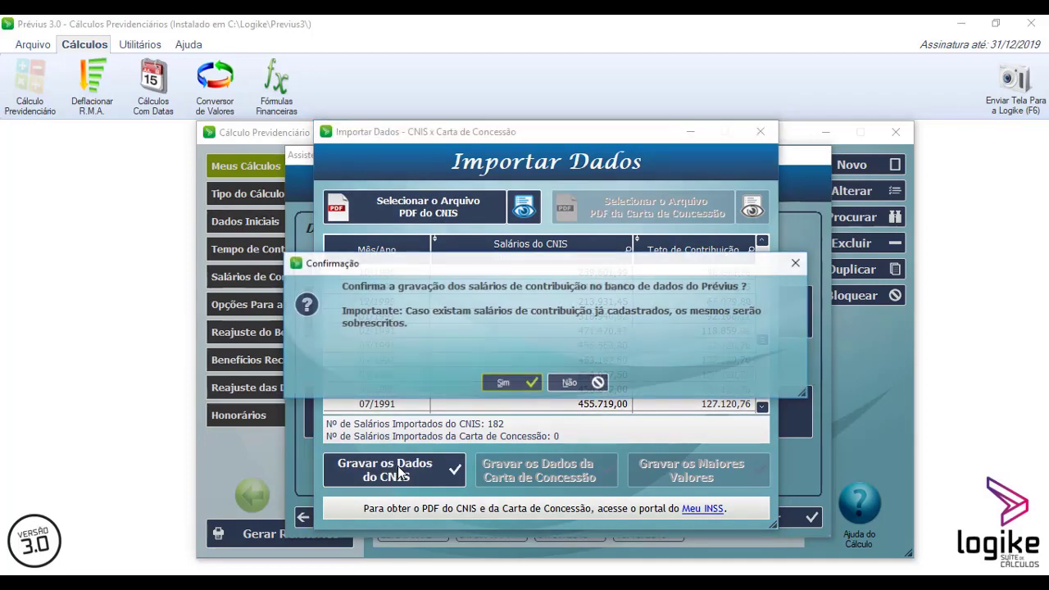
left_click(508, 384)
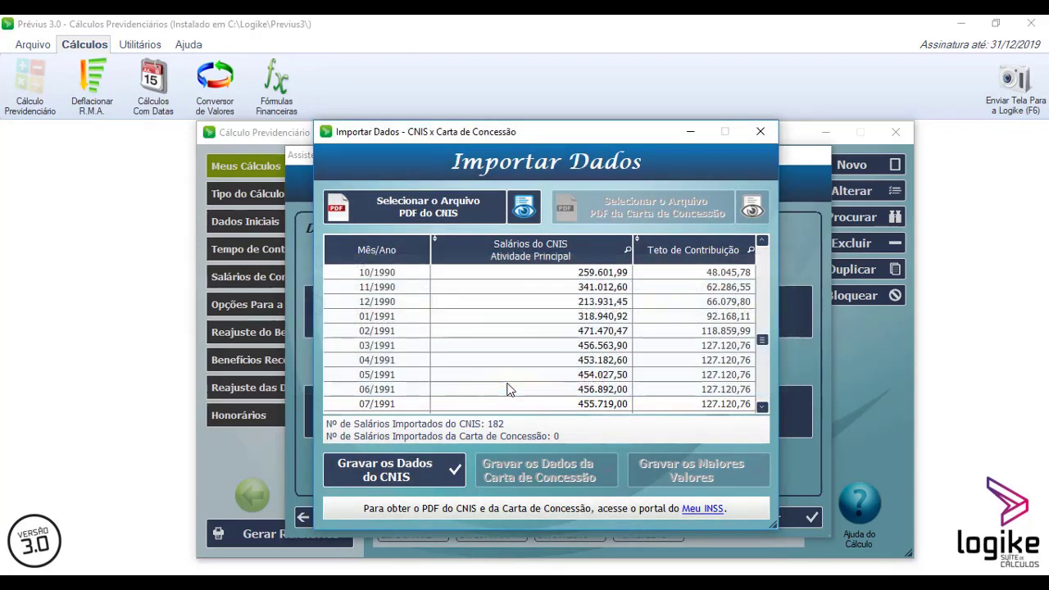
left_click(541, 382)
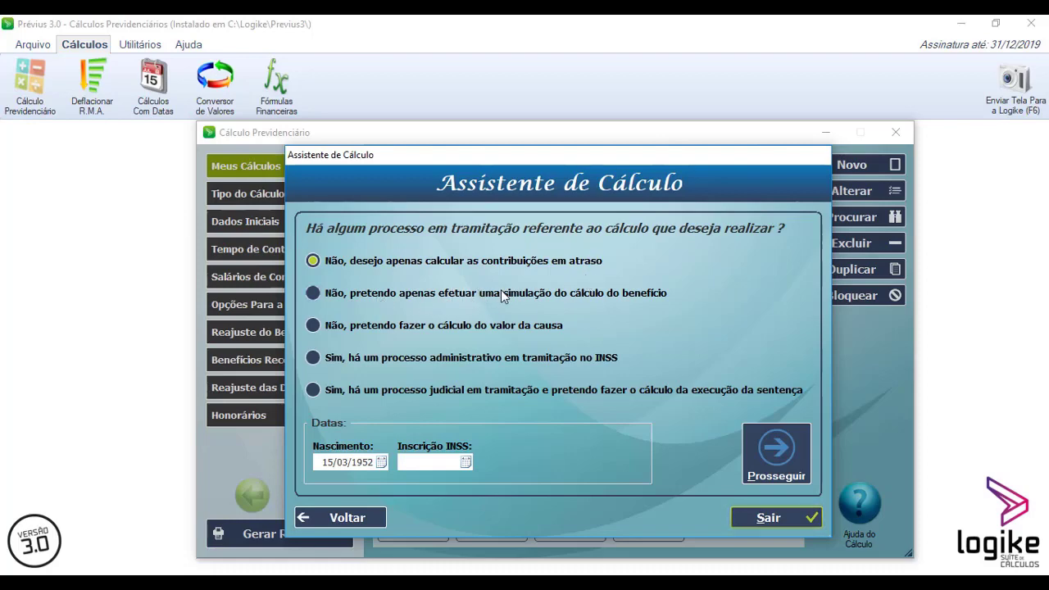
- Choose a benefit calculation simulation with no pending process and set the INSS registration date to 01/07/1994
left_click(428, 301)
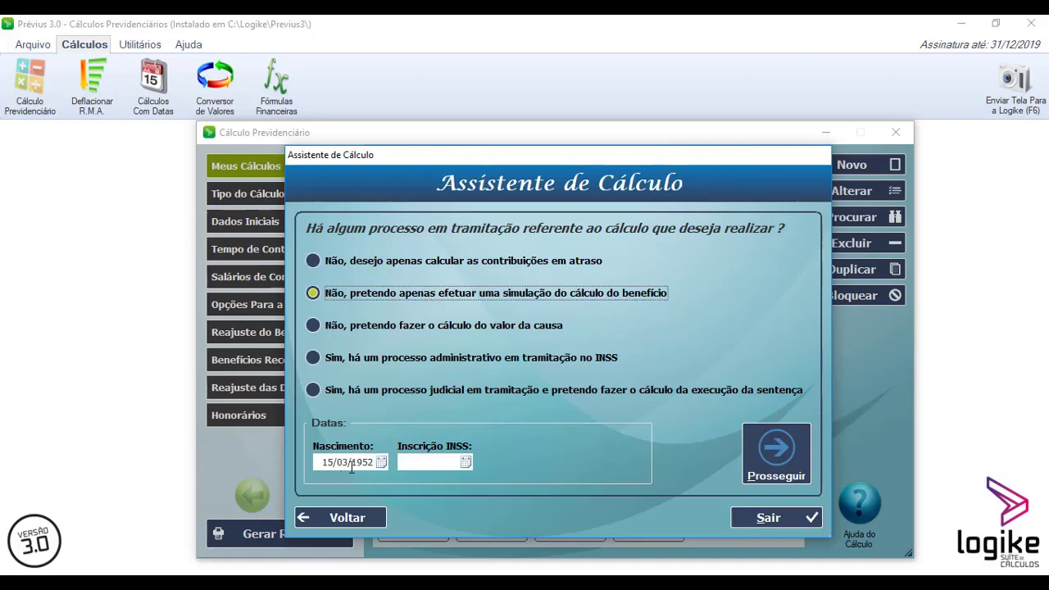
left_click(417, 461)
type("01/07/1994")
left_click(778, 450)
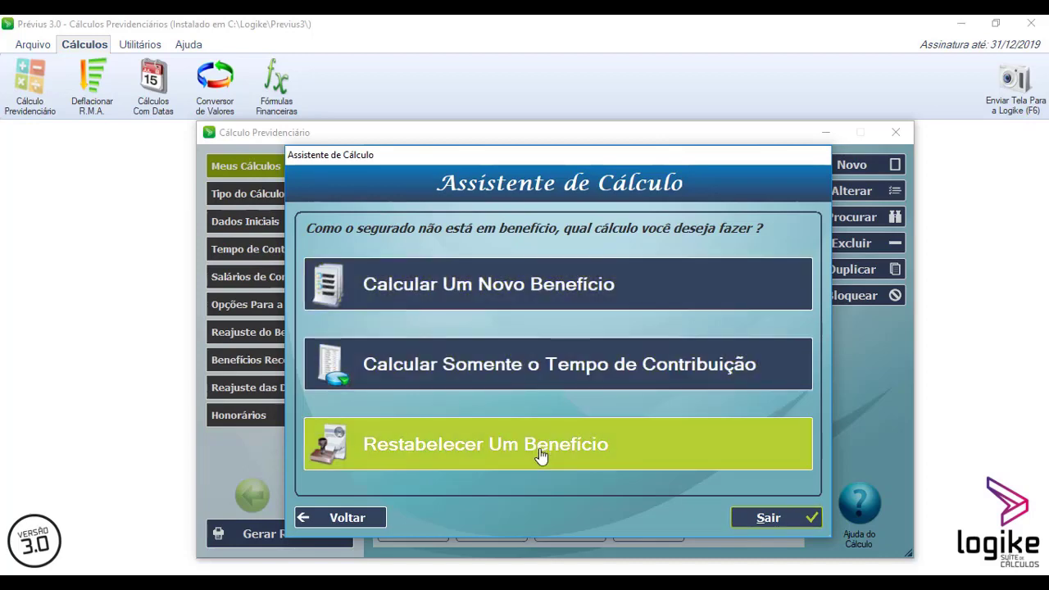
- Calculate a new benefit of type 42 - Aposentadoria Por Tempo de Contribuição with no disability, and confirm
left_click(527, 288)
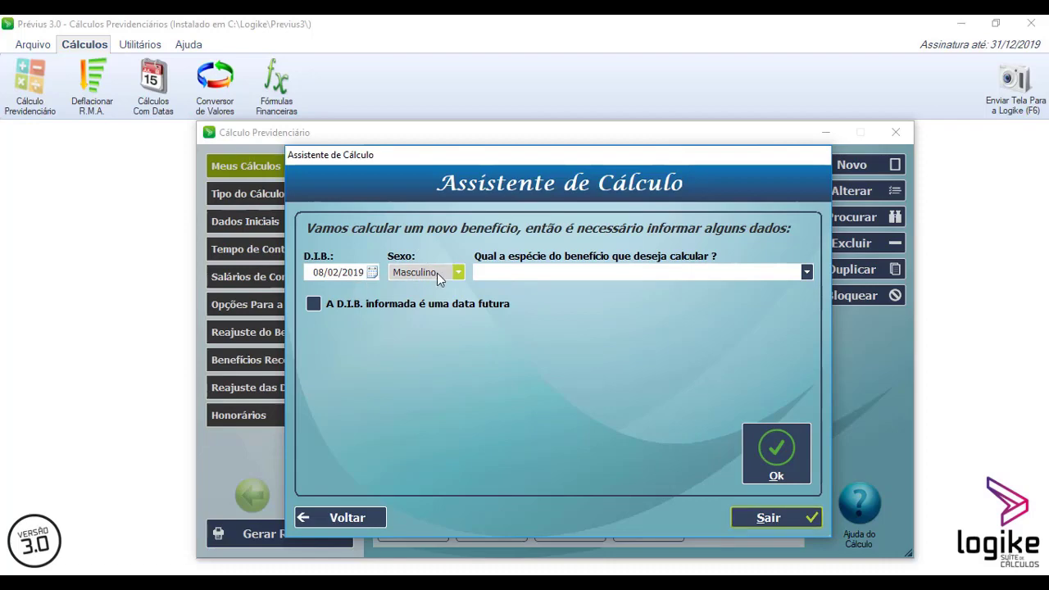
left_click(691, 276)
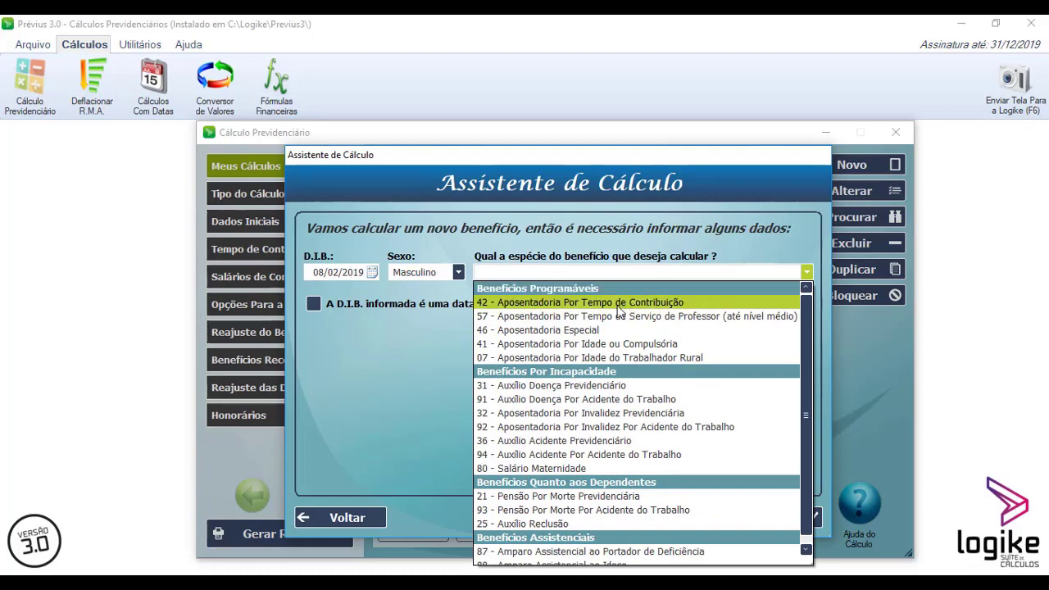
left_click(618, 304)
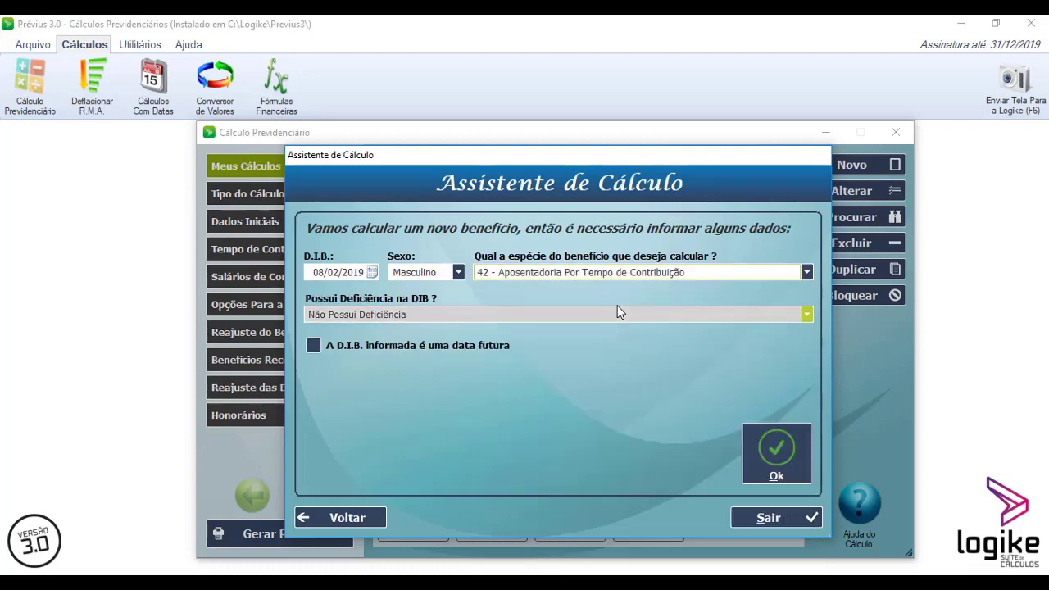
left_click(473, 317)
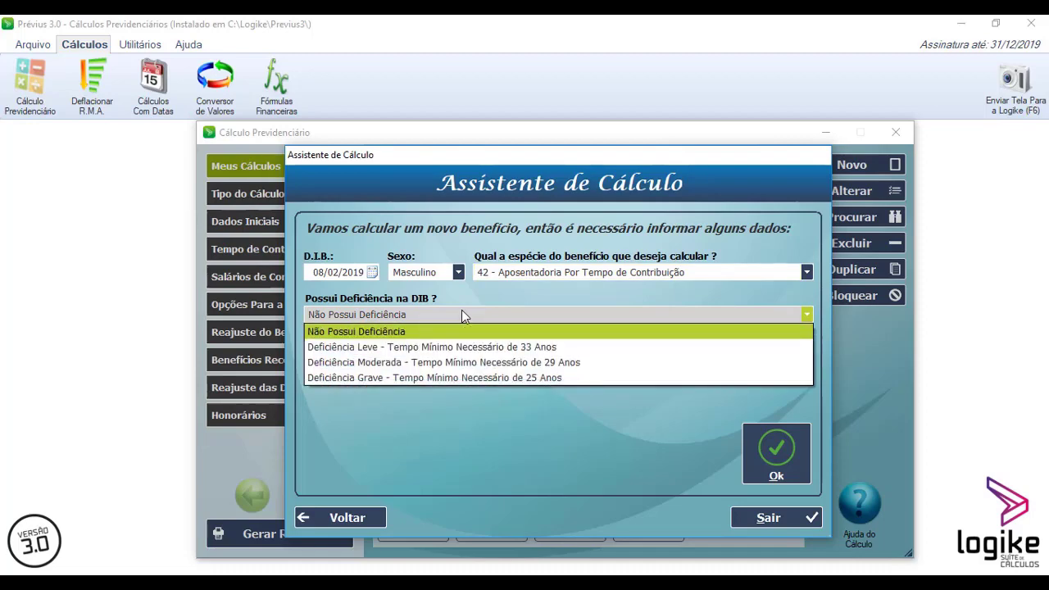
left_click(462, 311)
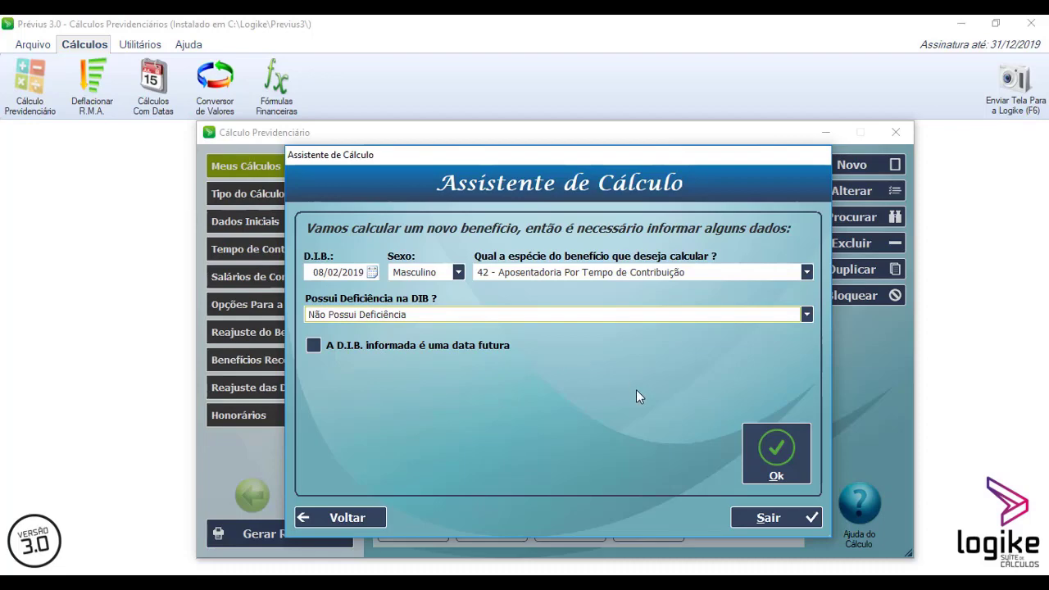
left_click(776, 453)
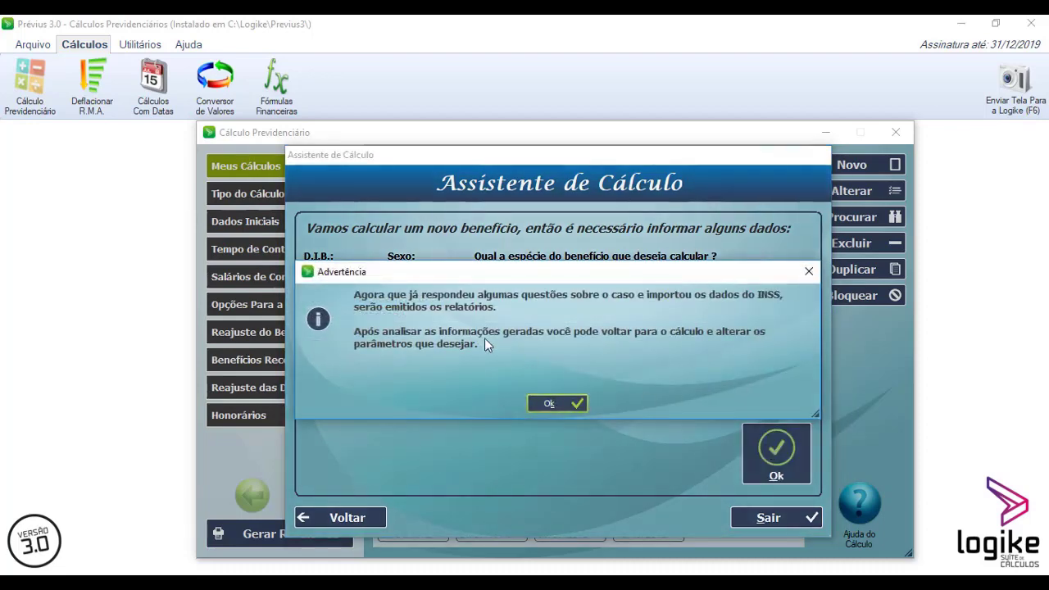
left_click(552, 403)
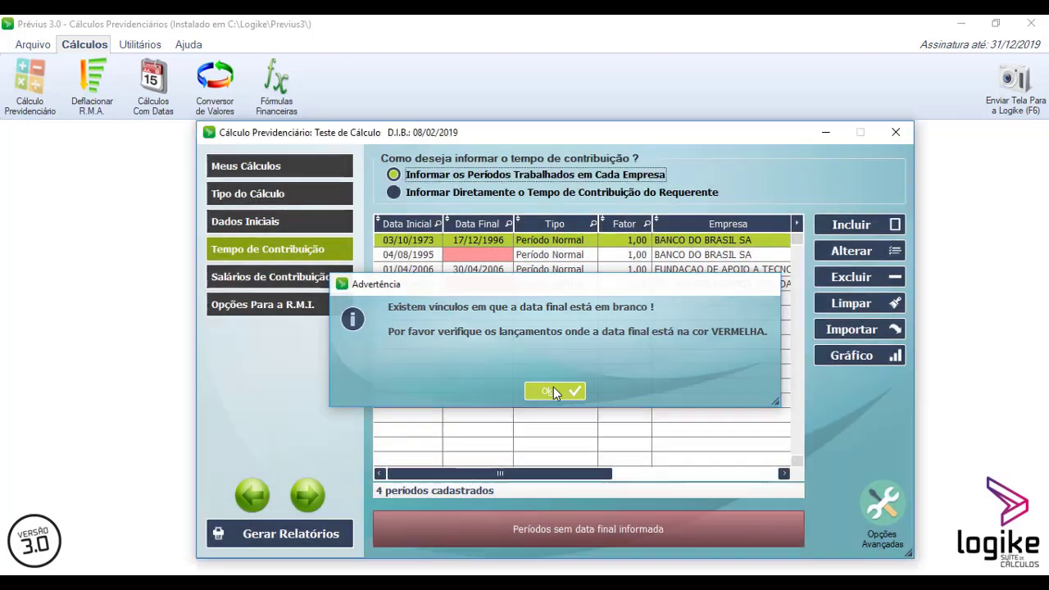
- Delete the BANCO DO BRASIL contribution period starting 04/08/1995 that has no end date
left_click(554, 393)
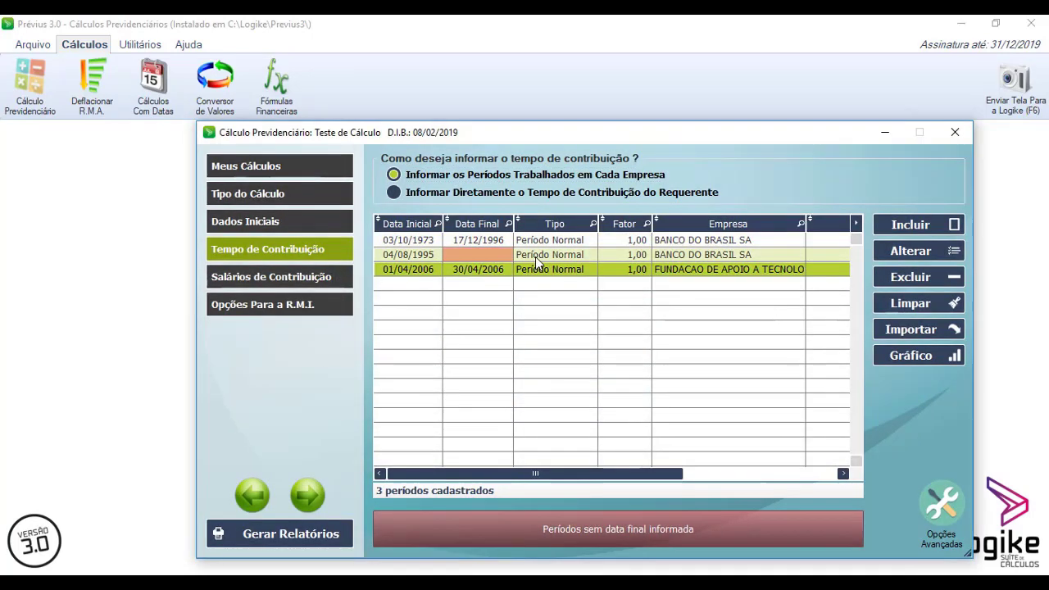
left_click(538, 257)
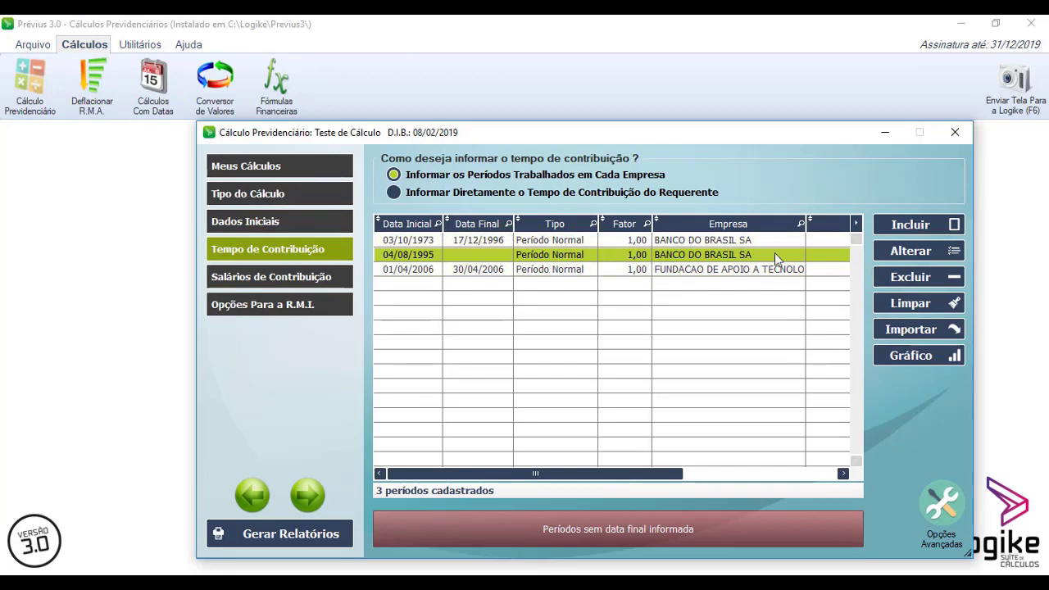
left_click(902, 278)
left_click(544, 391)
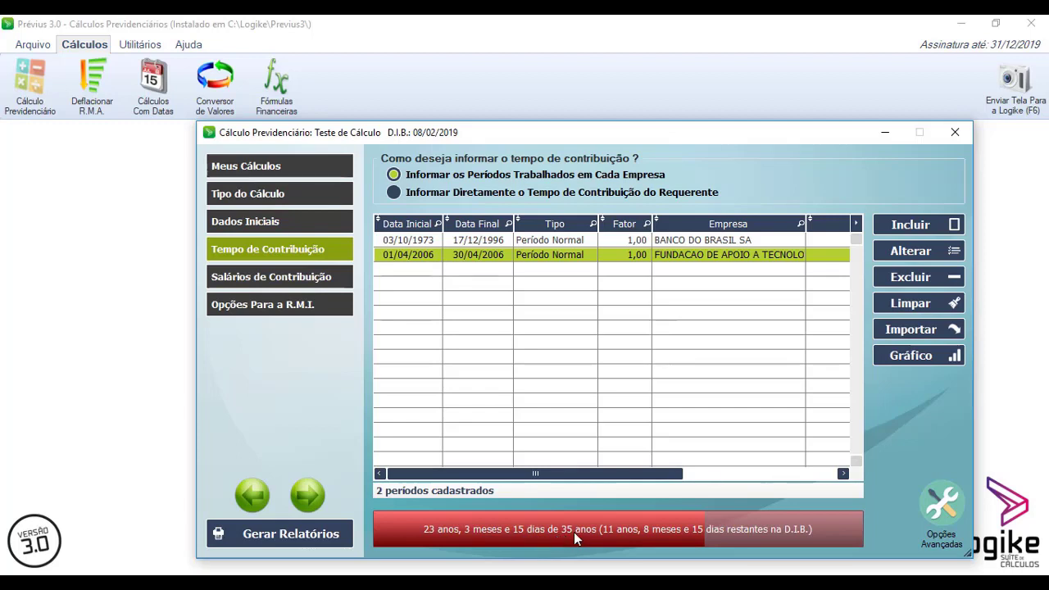
- Generate the reports and preview the Relatório do Tempo de Contribuição
left_click(334, 283)
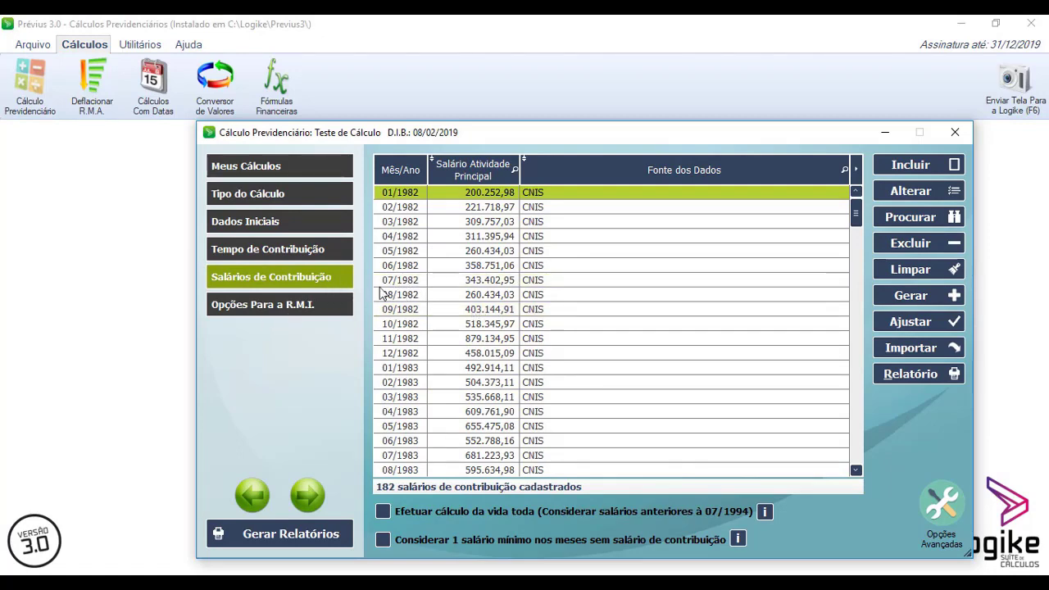
left_click(311, 249)
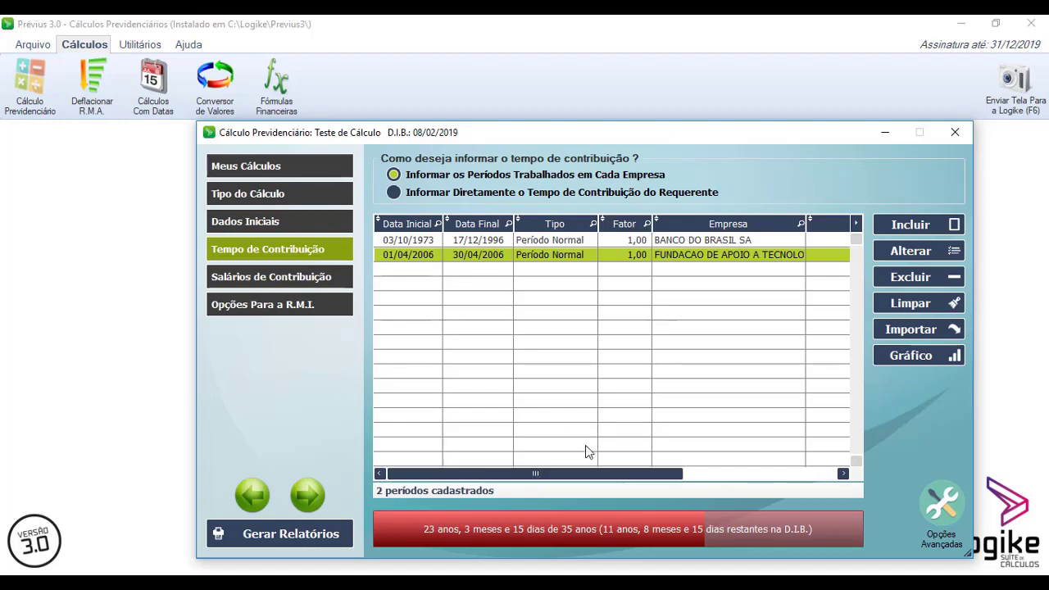
left_click(294, 534)
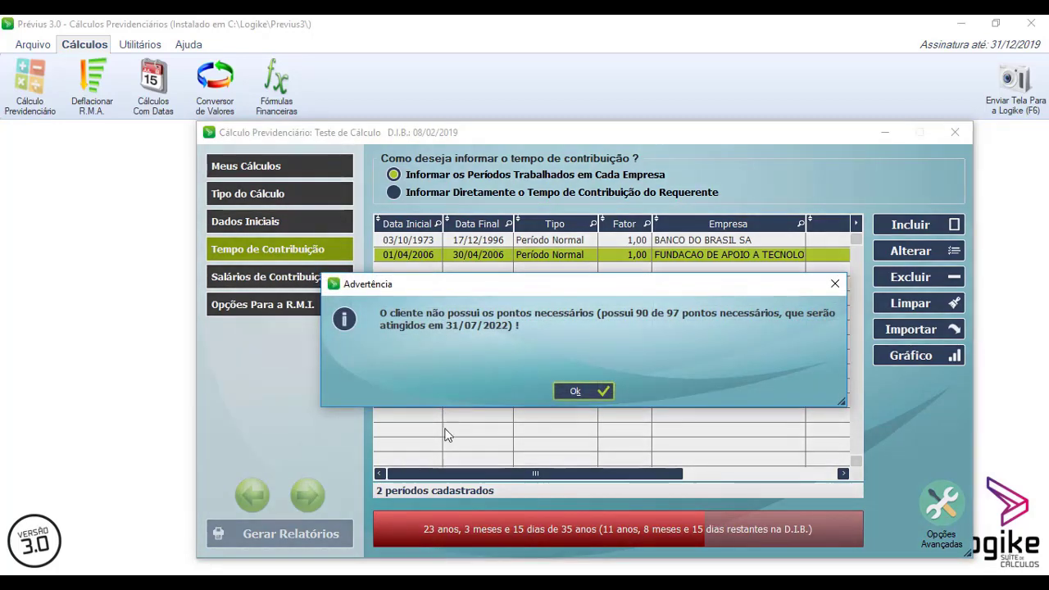
left_click(583, 391)
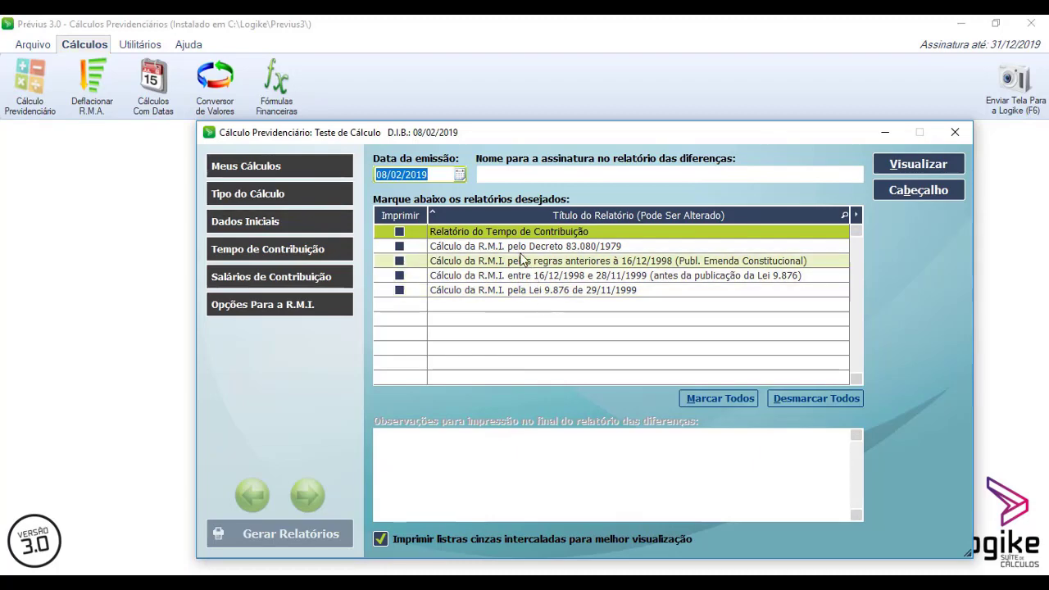
left_click(504, 236)
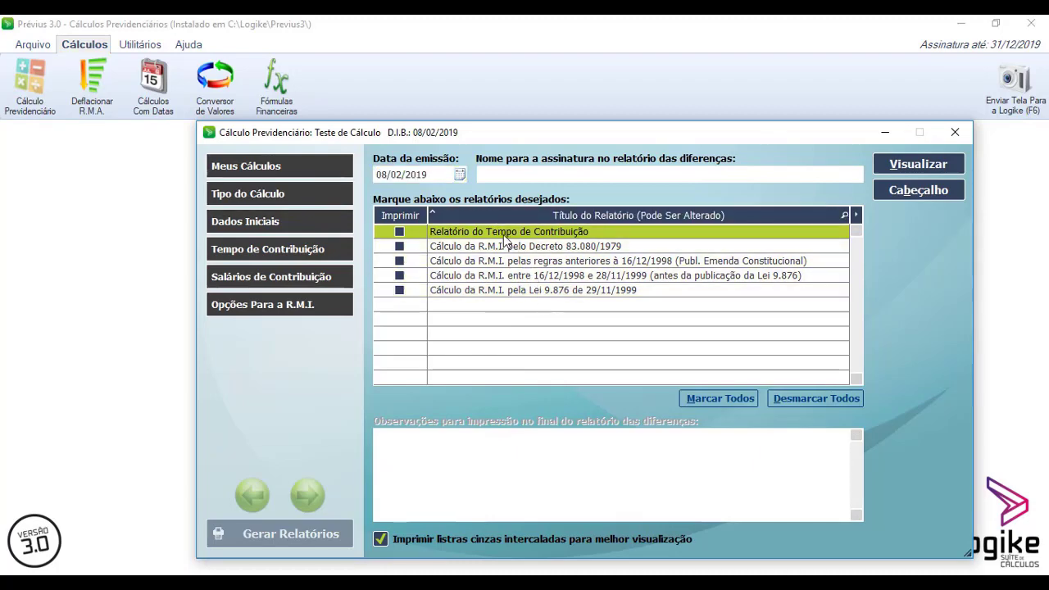
double_click(504, 237)
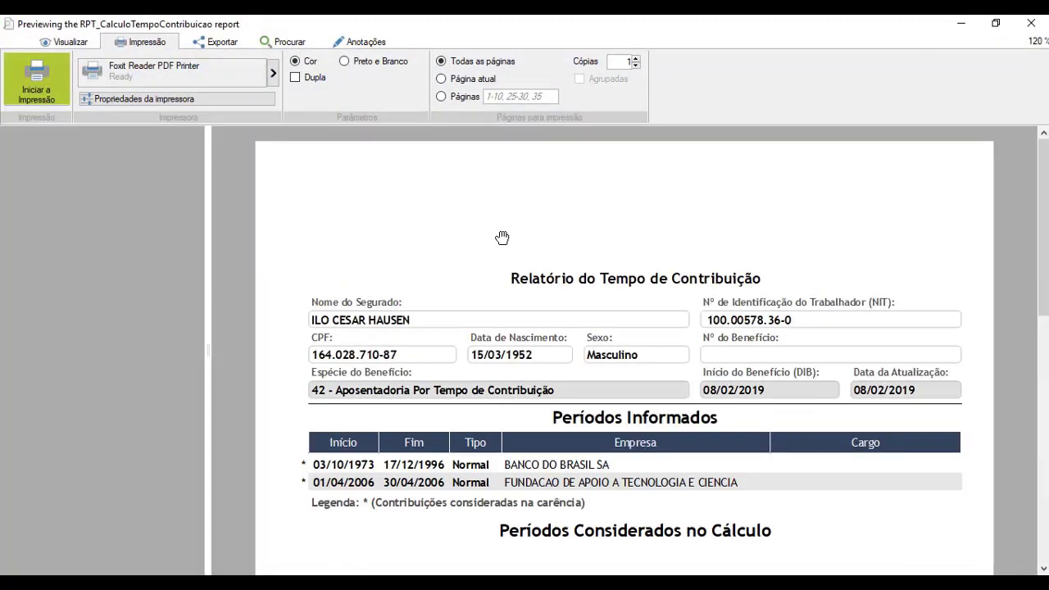
scroll(582, 360, "down", 4)
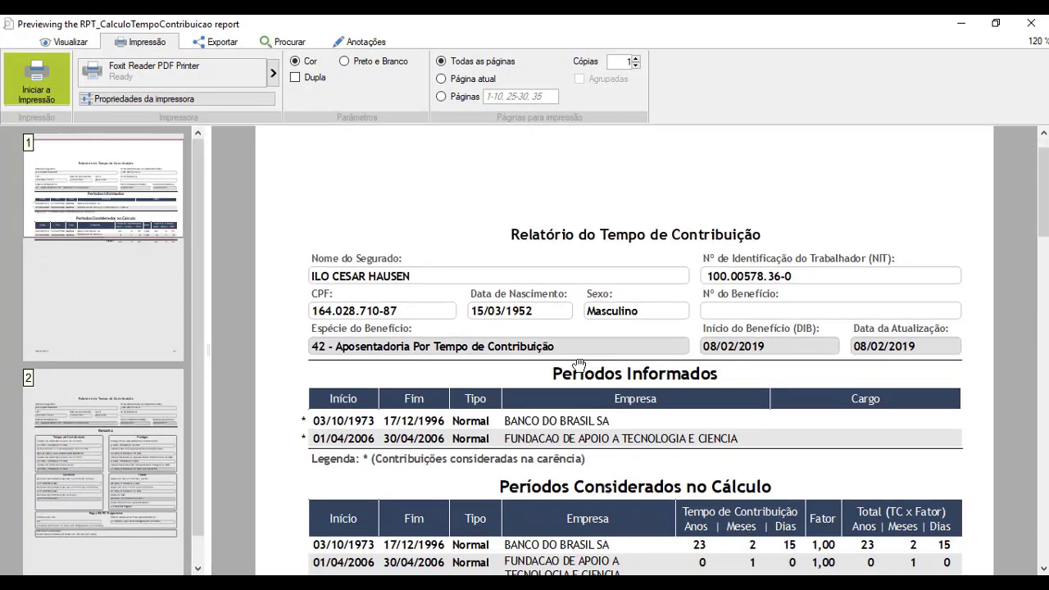
scroll(578, 363, "down", 10)
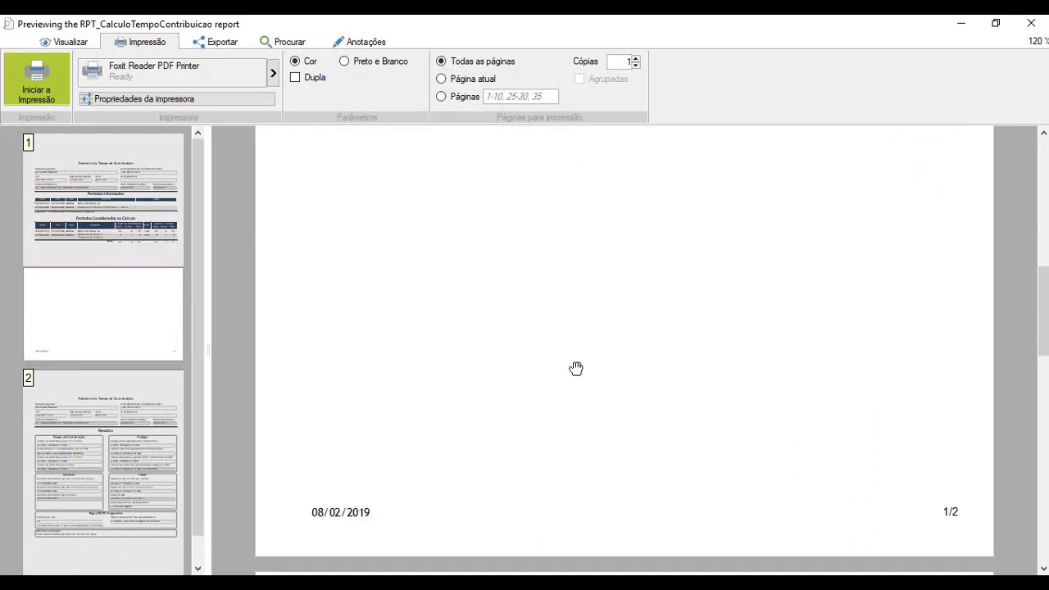
- Scroll through the Relatório do Tempo de Contribuição preview to review its summary page
scroll(576, 369, "down", 11)
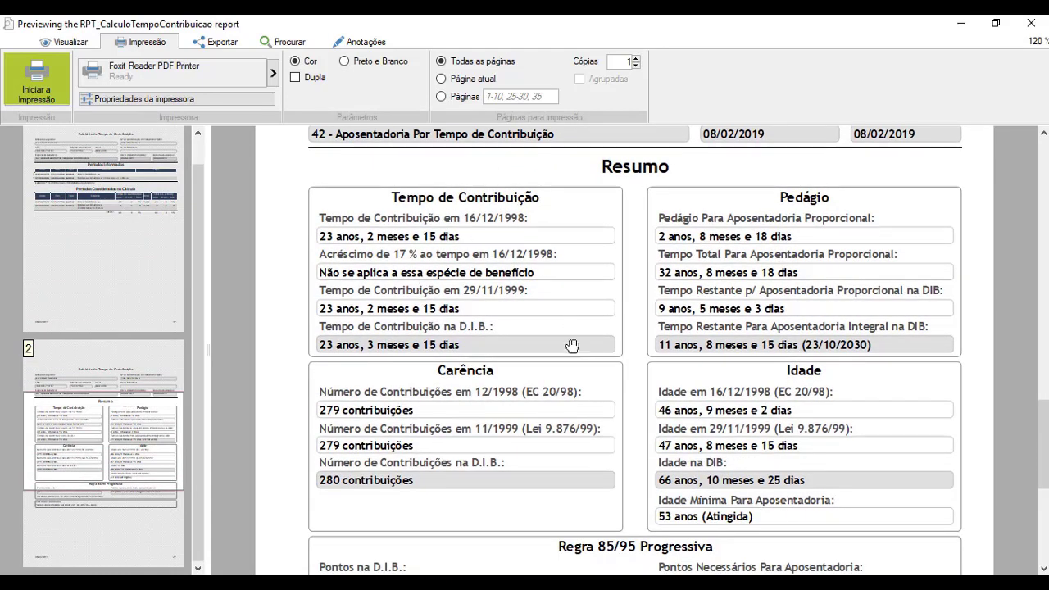
scroll(762, 401, "down", 1)
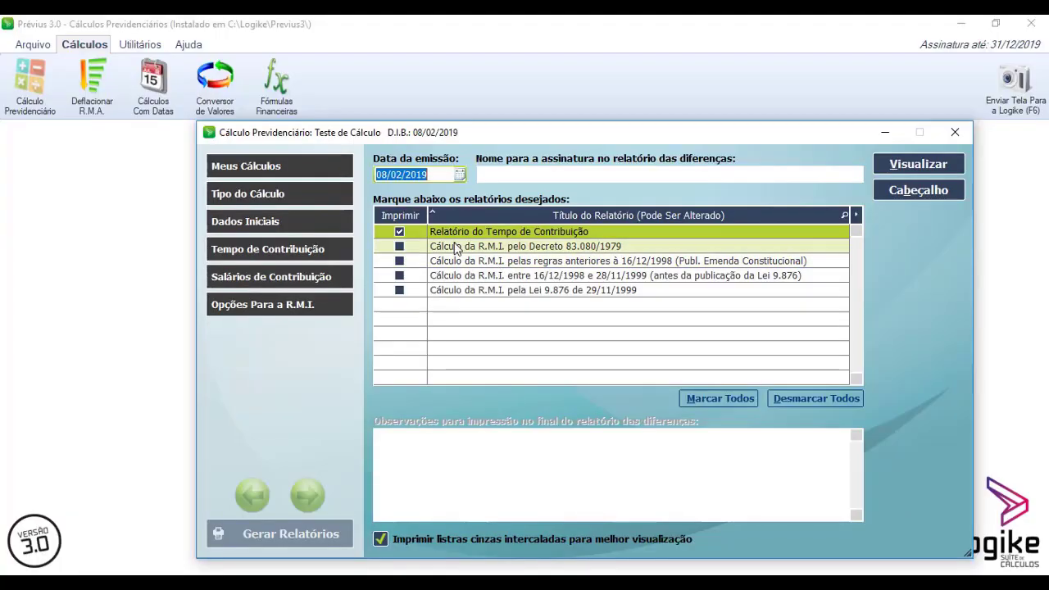
- Preview the Cálculo da R.M.I. pela Lei 9.876 de 29/11/1999 report, read through its pages, and close the preview
left_click(537, 292)
double_click(535, 291)
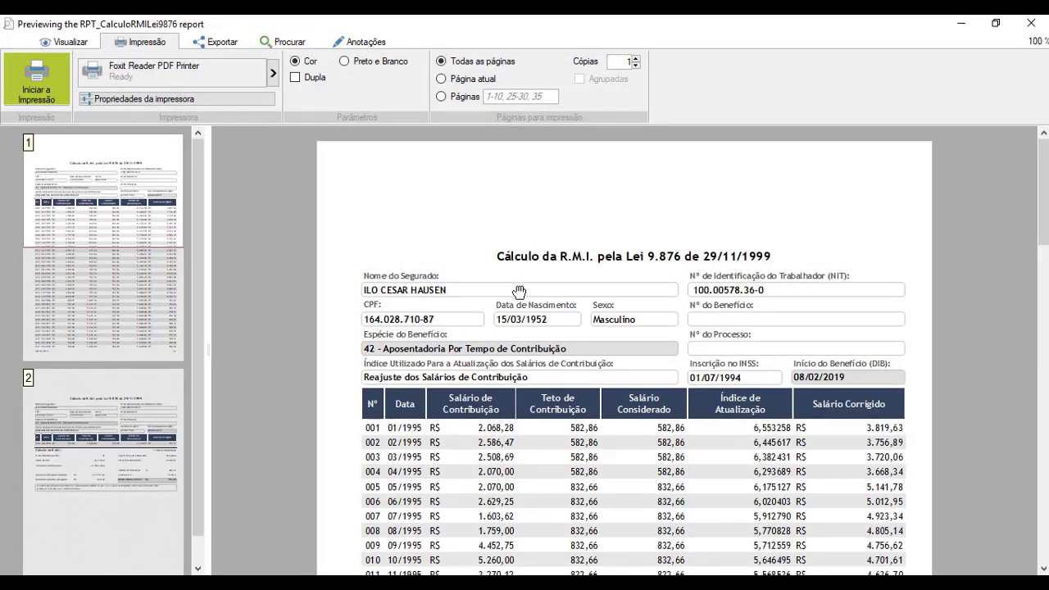
scroll(537, 311, "down", 5)
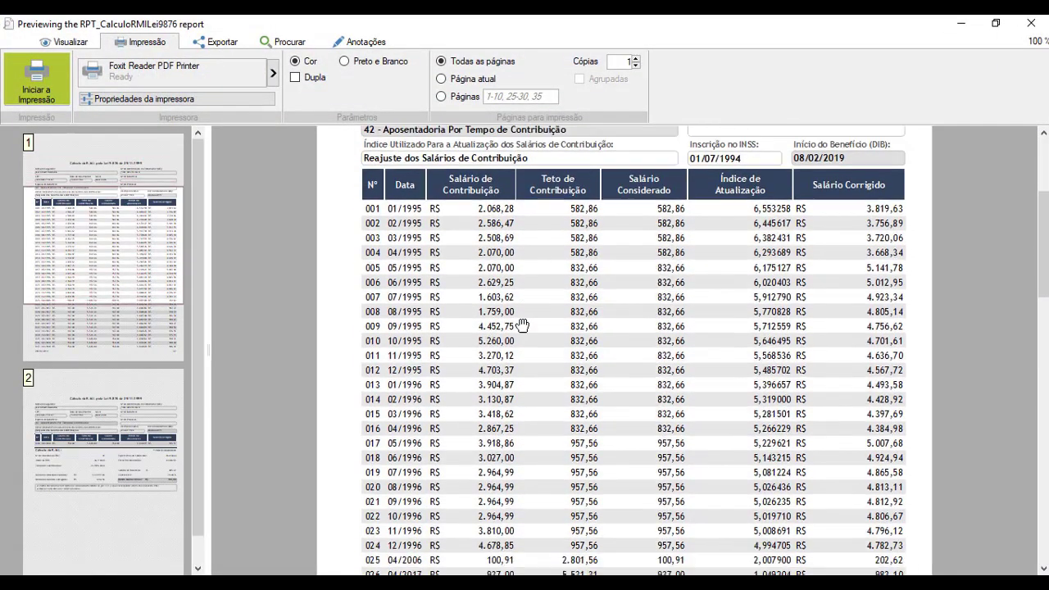
scroll(523, 325, "down", 7)
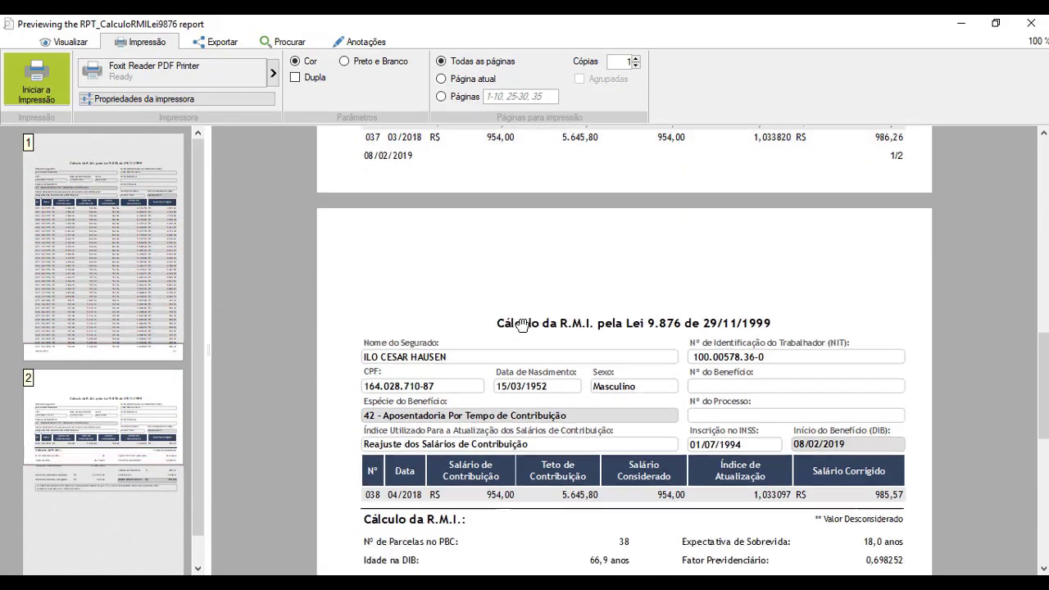
scroll(522, 326, "down", 1)
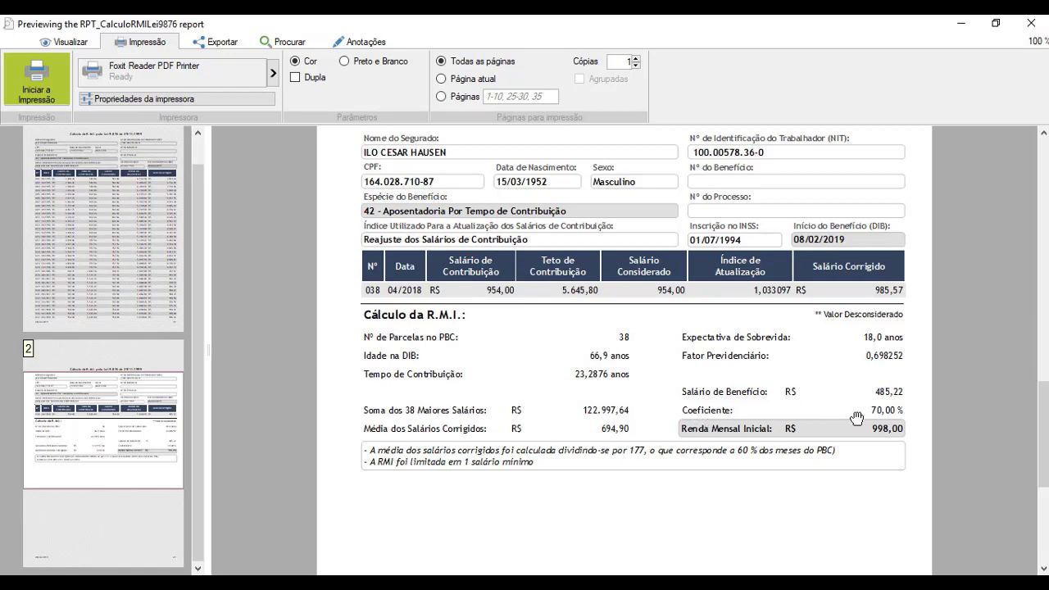
key("Escape")
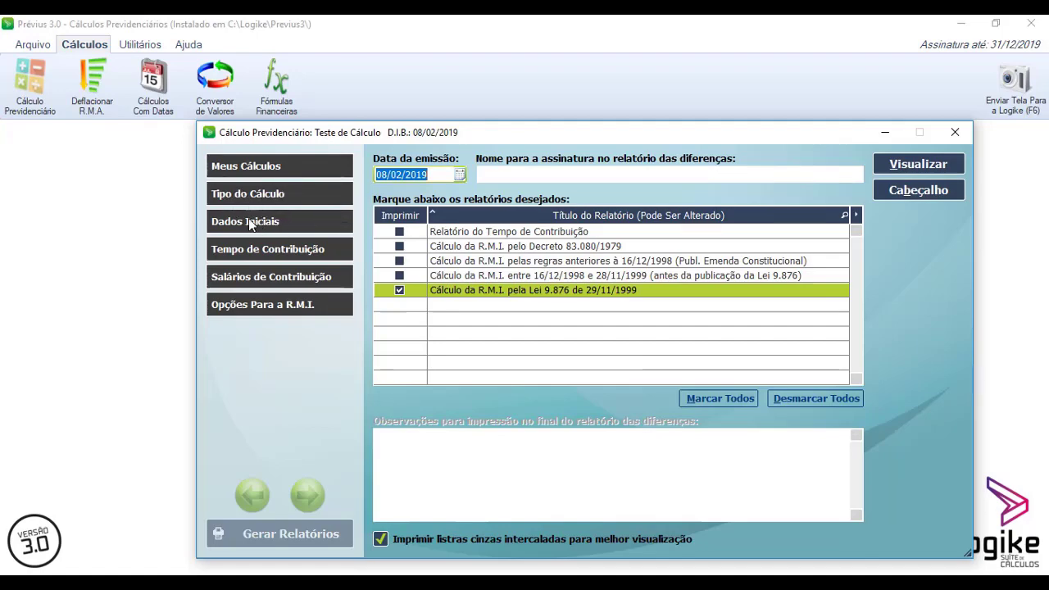
- Open the Dados Iniciais page of the calculation and close the calculation window
left_click(249, 218)
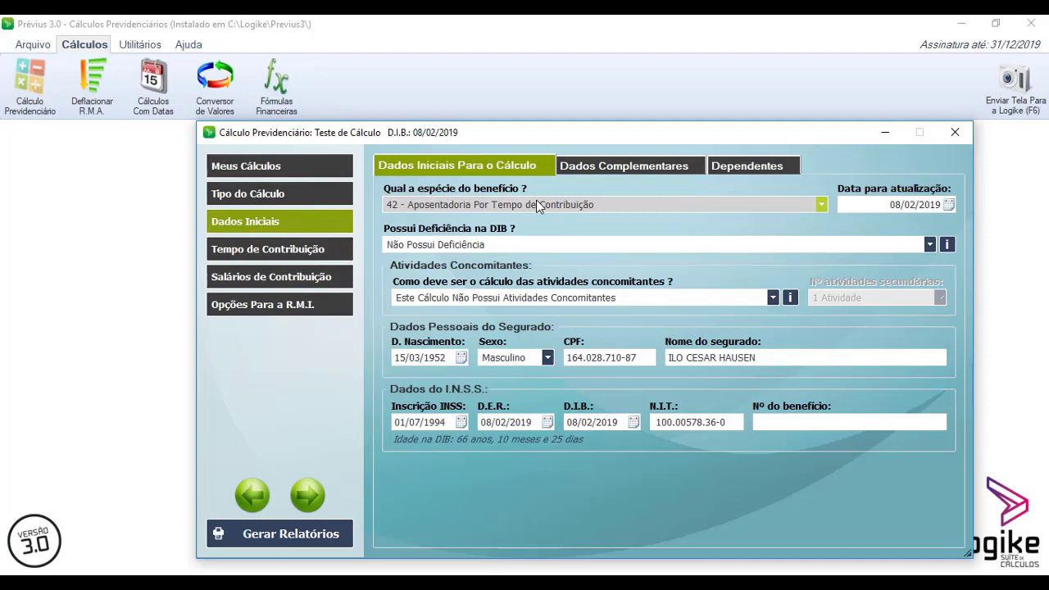
left_click(957, 133)
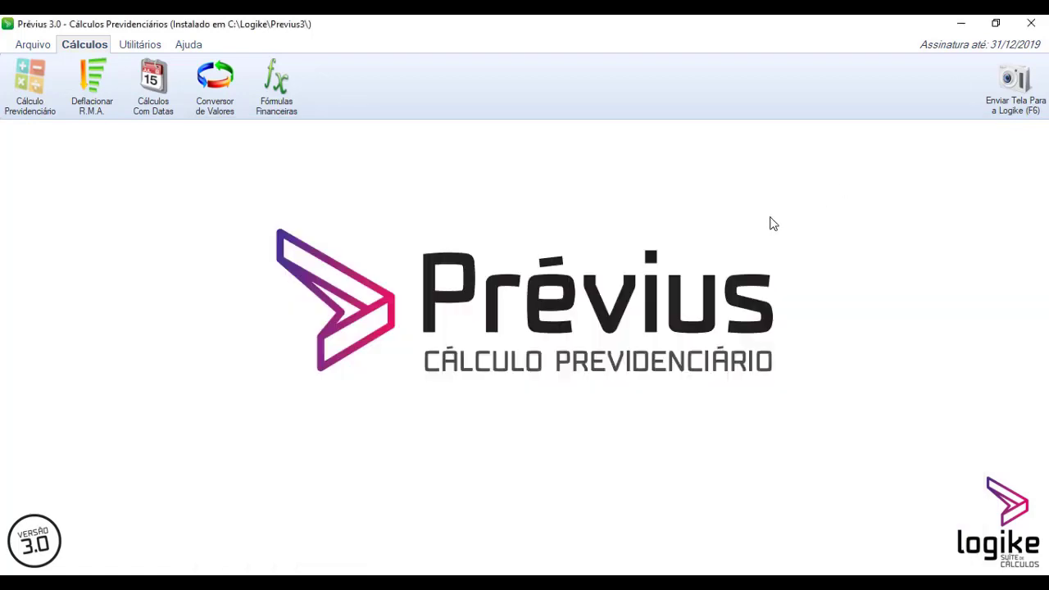